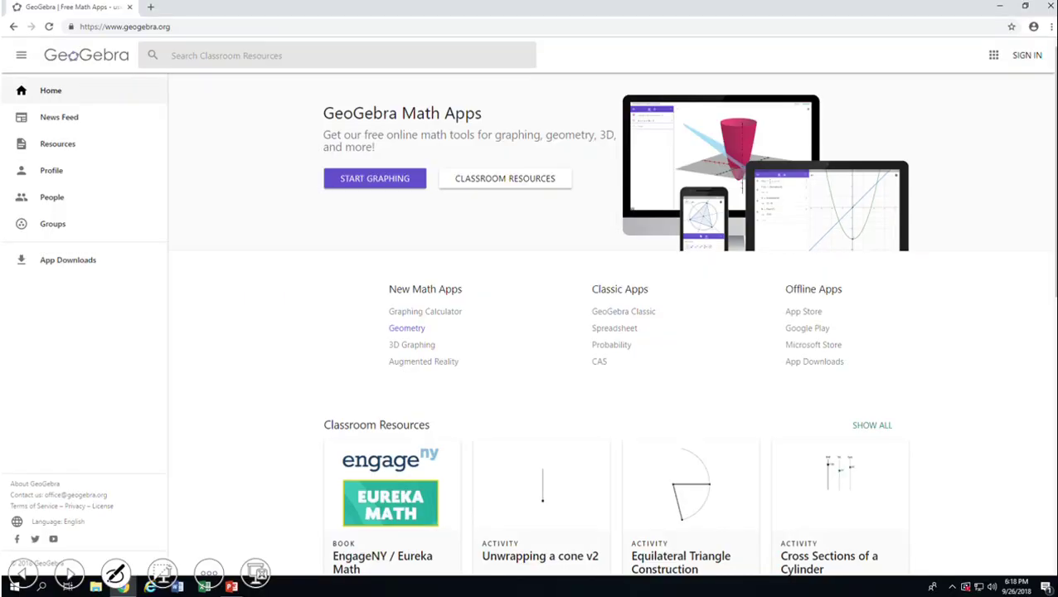
Point out the geogebra.org address and the Geometry launch link, then move to the Geometry app.
mouse_move(176, 8)
mouse_down()
mouse_move(118, 16)
mouse_move(165, 63)
mouse_move(149, 10)
mouse_up()
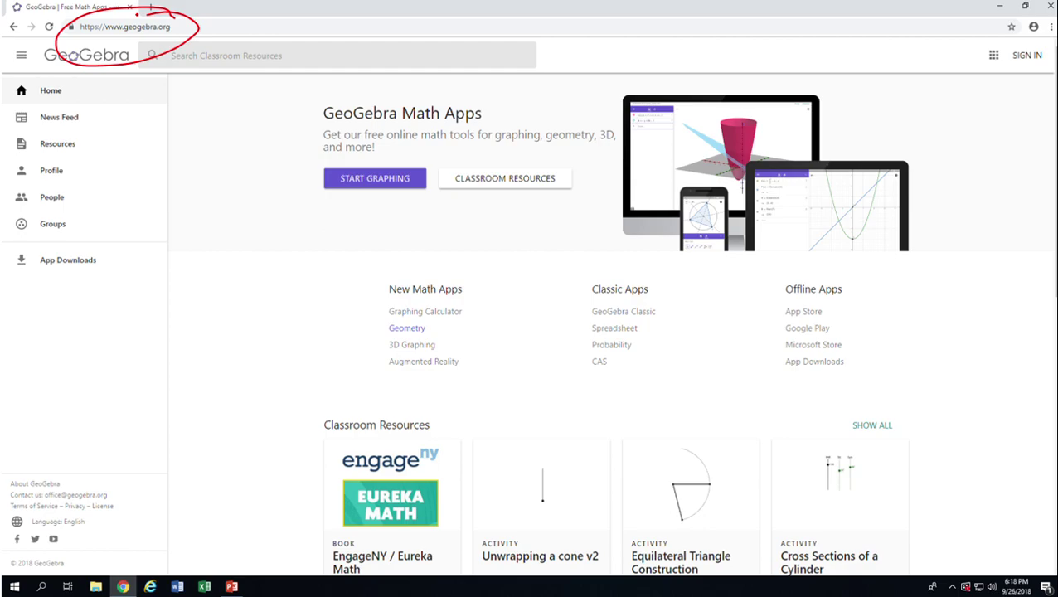
mouse_move(431, 312)
mouse_down()
mouse_move(390, 313)
mouse_move(419, 345)
mouse_move(448, 315)
mouse_up()
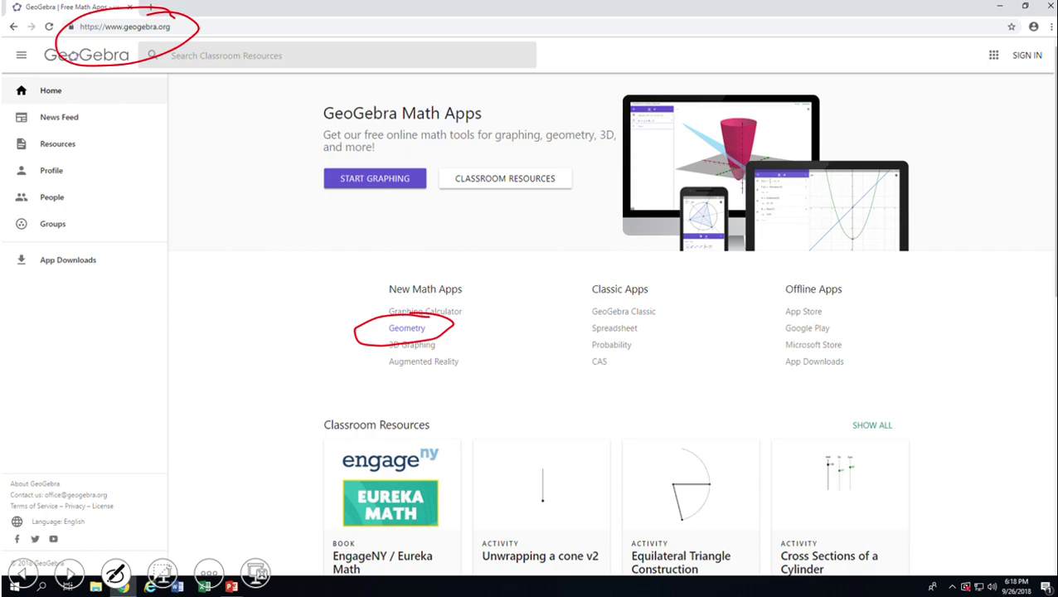
key(Right)
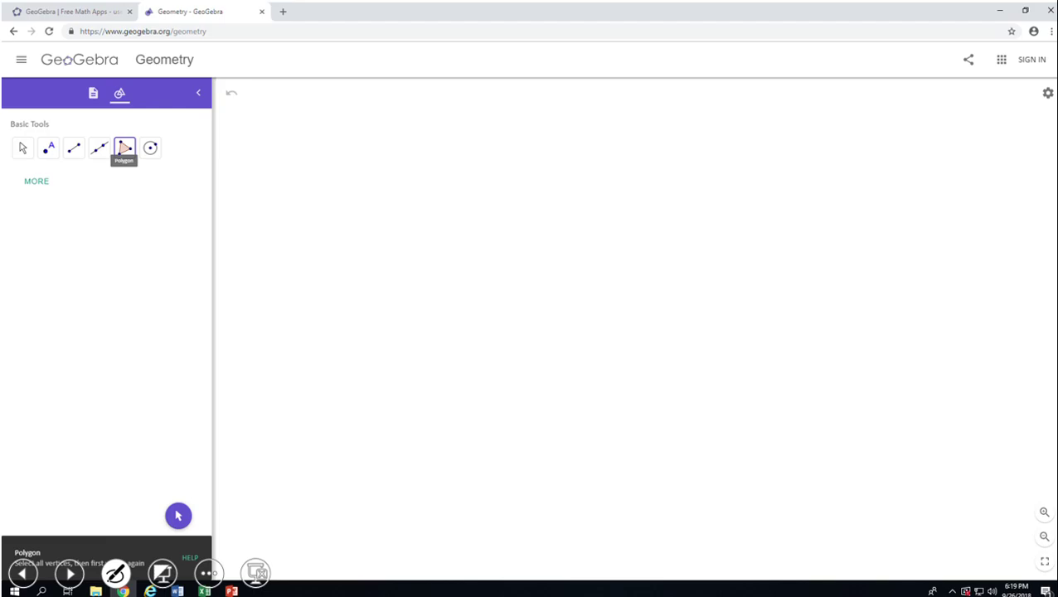
Mark the triangle's spots on the canvas and highlight the Polygon tool and full tool list.
mouse_move(143, 389)
mouse_down()
mouse_move(110, 418)
mouse_move(151, 429)
mouse_up()
mouse_move(264, 434)
mouse_down()
mouse_move(321, 416)
mouse_move(322, 449)
mouse_up()
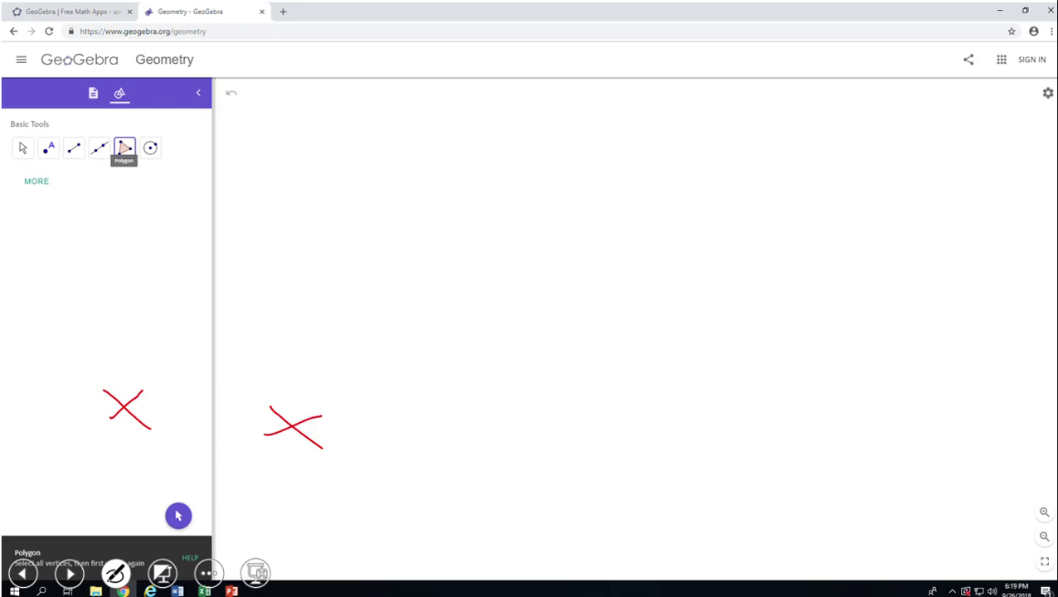
mouse_move(139, 117)
mouse_down()
mouse_move(103, 174)
mouse_move(150, 163)
mouse_move(124, 119)
mouse_up()
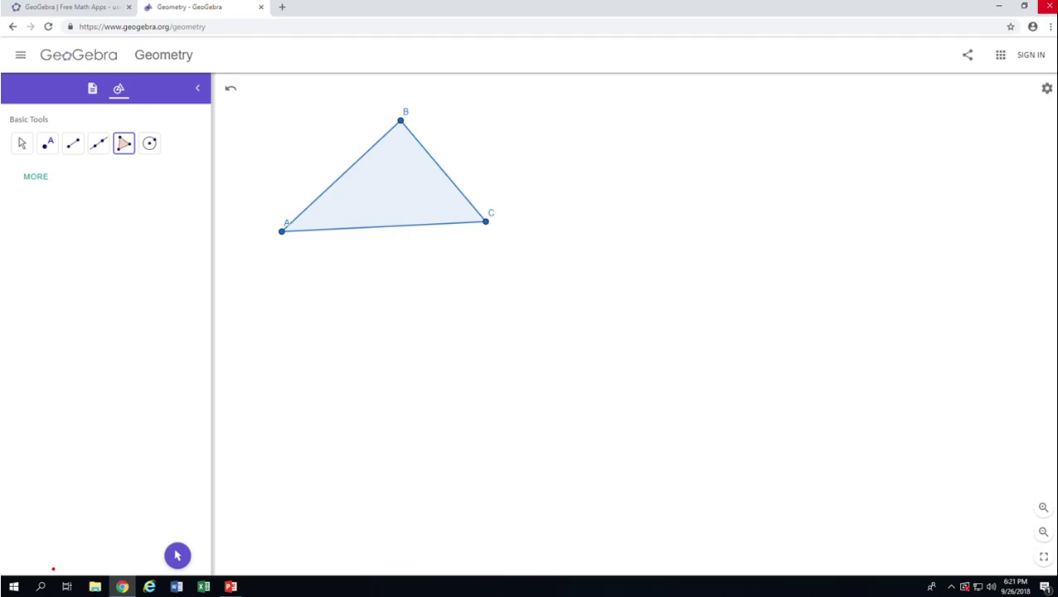
mouse_move(47, 160)
mouse_down()
mouse_move(12, 184)
mouse_move(48, 161)
mouse_up()
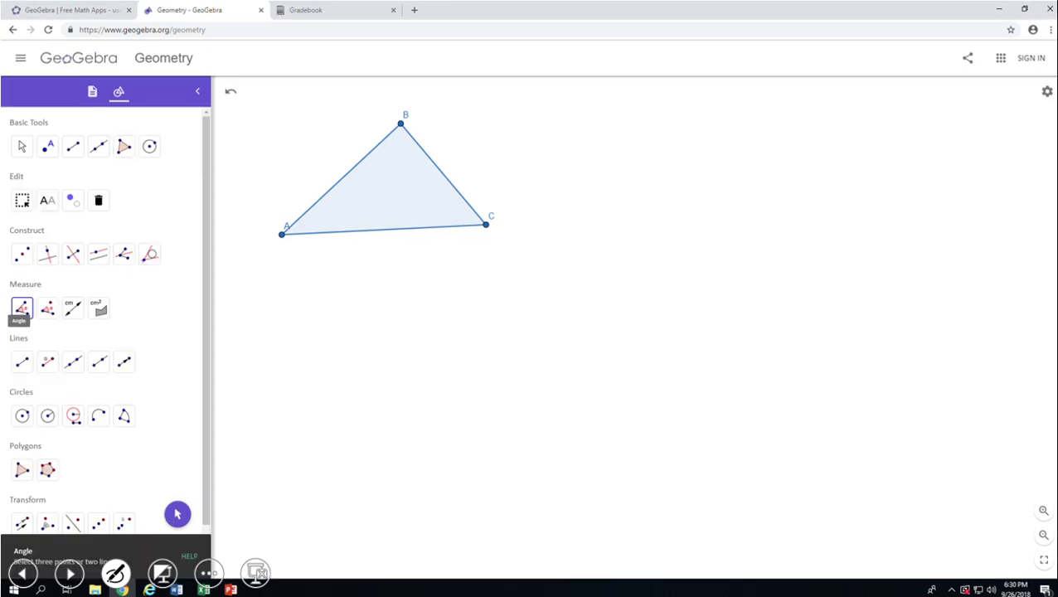
Highlight the Angle tool and circle vertices C, A and B to measure 40.1°, 87.3°, 52.6°.
mouse_move(32, 275)
mouse_down()
mouse_move(15, 327)
mouse_move(49, 300)
mouse_move(14, 277)
mouse_up()
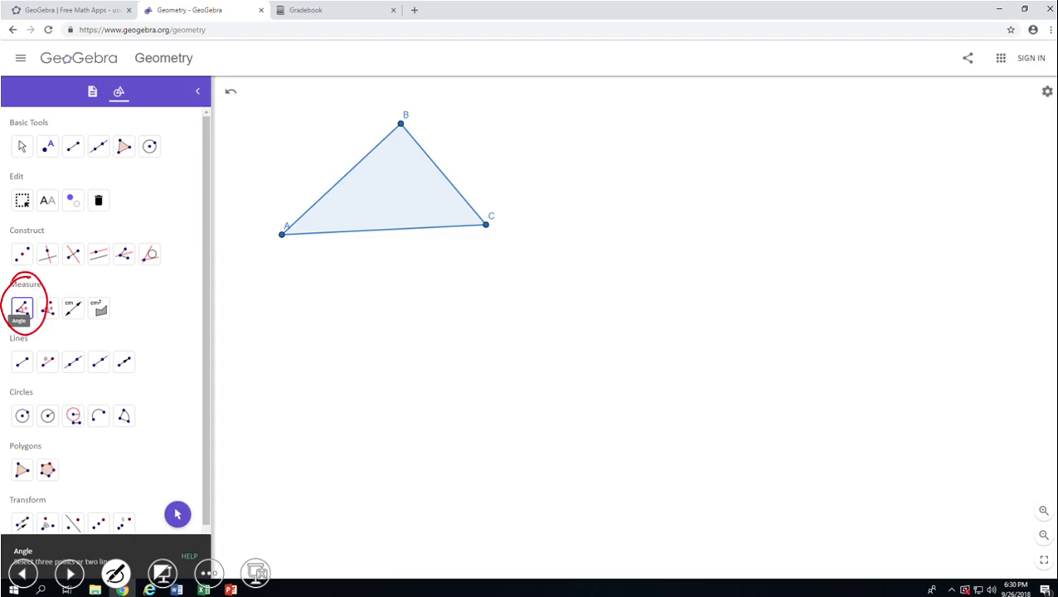
drag(484, 216, 475, 225)
drag(287, 230, 276, 235)
mouse_move(408, 121)
mouse_down()
mouse_move(388, 131)
mouse_move(399, 125)
mouse_up()
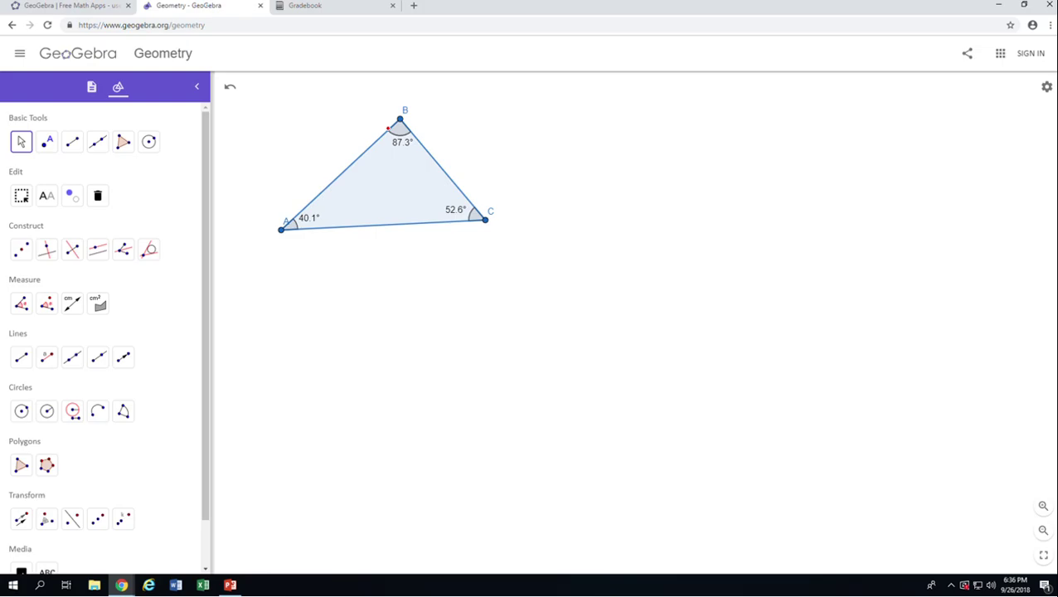
Handwrite 180 below triangle ABC as its interior-angle sum.
drag(336, 255, 335, 297)
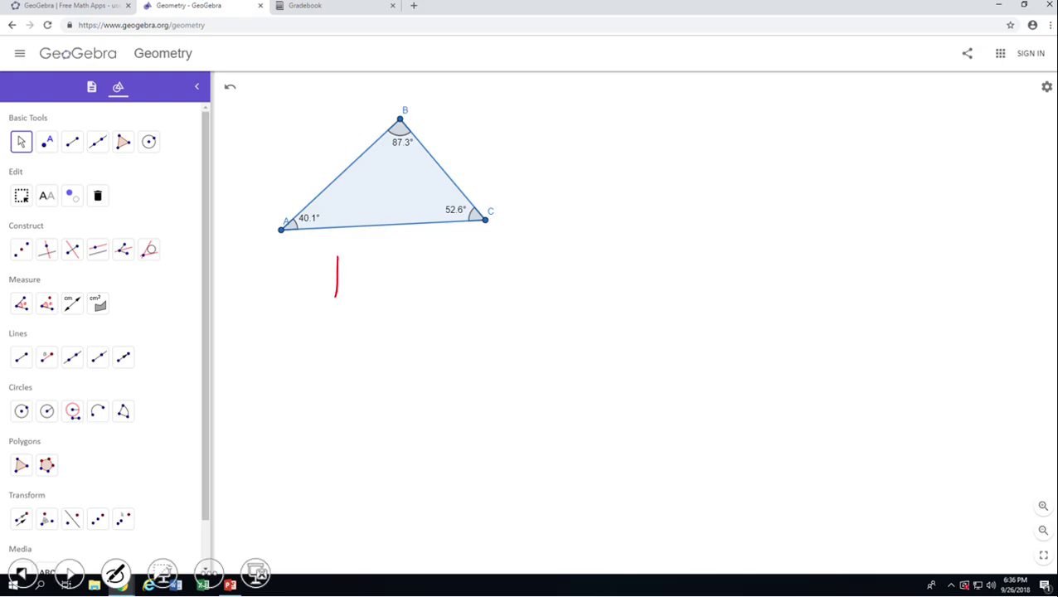
mouse_move(385, 258)
mouse_down()
mouse_move(380, 296)
mouse_move(368, 263)
mouse_up()
drag(400, 262, 423, 248)
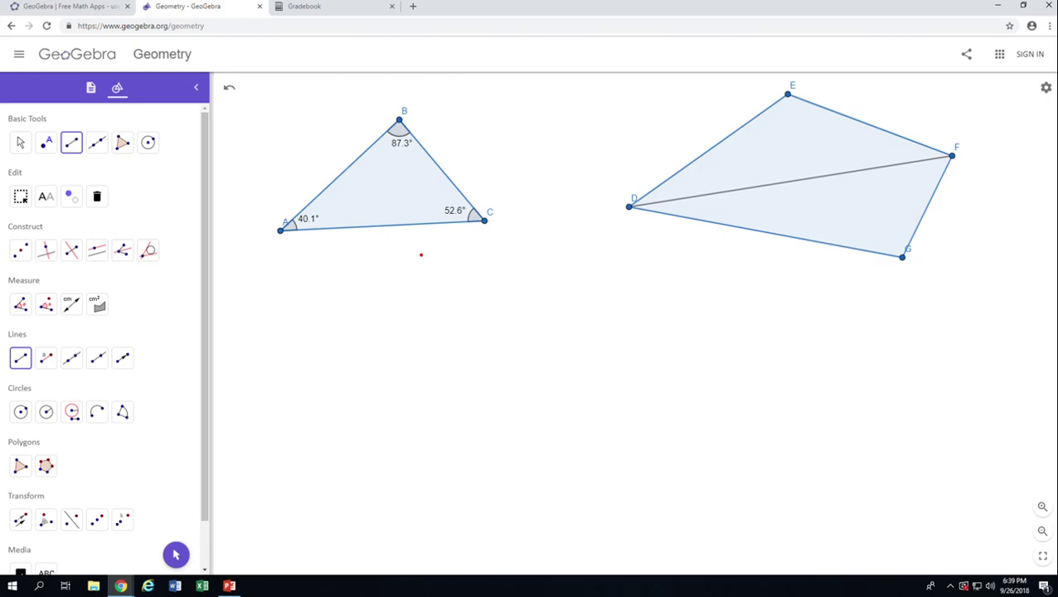
Handwrite 180 in each triangle of DEFG and the 360 total below the quadrilateral.
drag(728, 142, 728, 175)
mouse_move(768, 137)
mouse_down()
mouse_move(762, 170)
mouse_move(770, 135)
mouse_up()
mouse_move(801, 139)
mouse_down()
mouse_move(800, 154)
mouse_move(816, 131)
mouse_up()
drag(798, 208, 799, 224)
mouse_move(840, 190)
mouse_down()
mouse_move(830, 228)
mouse_move(830, 194)
mouse_move(880, 191)
mouse_up()
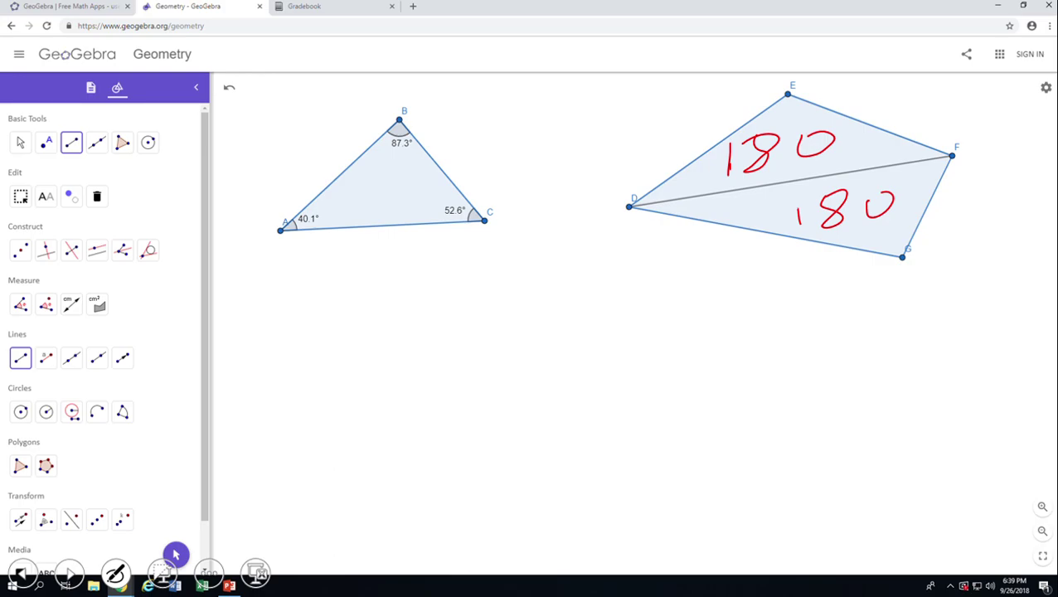
mouse_move(703, 266)
mouse_down()
mouse_move(742, 298)
mouse_move(718, 317)
mouse_up()
mouse_move(771, 267)
mouse_down()
mouse_move(773, 313)
mouse_move(770, 302)
mouse_move(845, 280)
mouse_up()
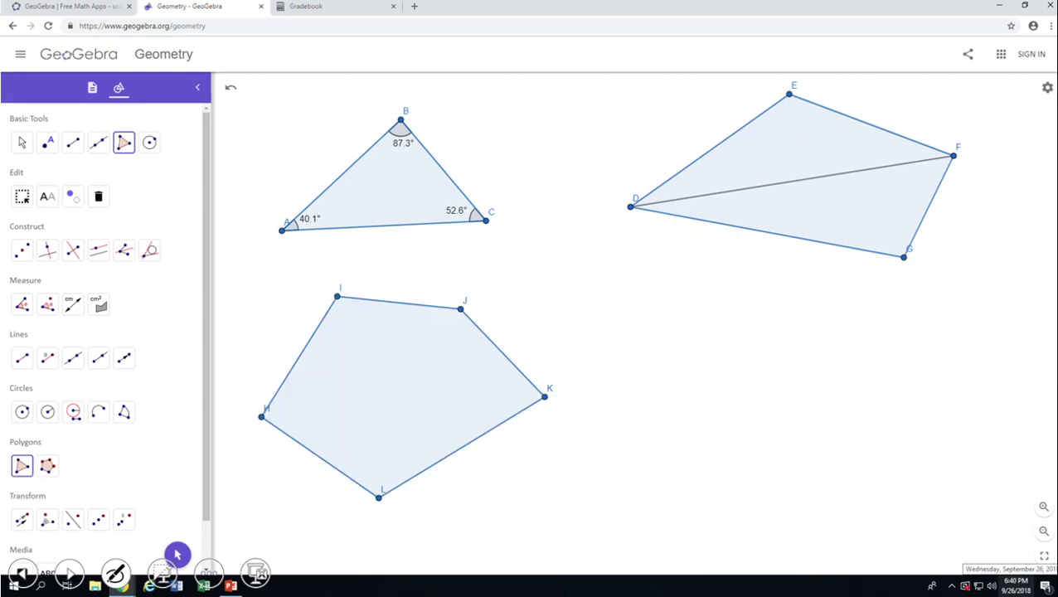
Leave pen annotation and return to the GeoGebra canvas.
click(115, 573)
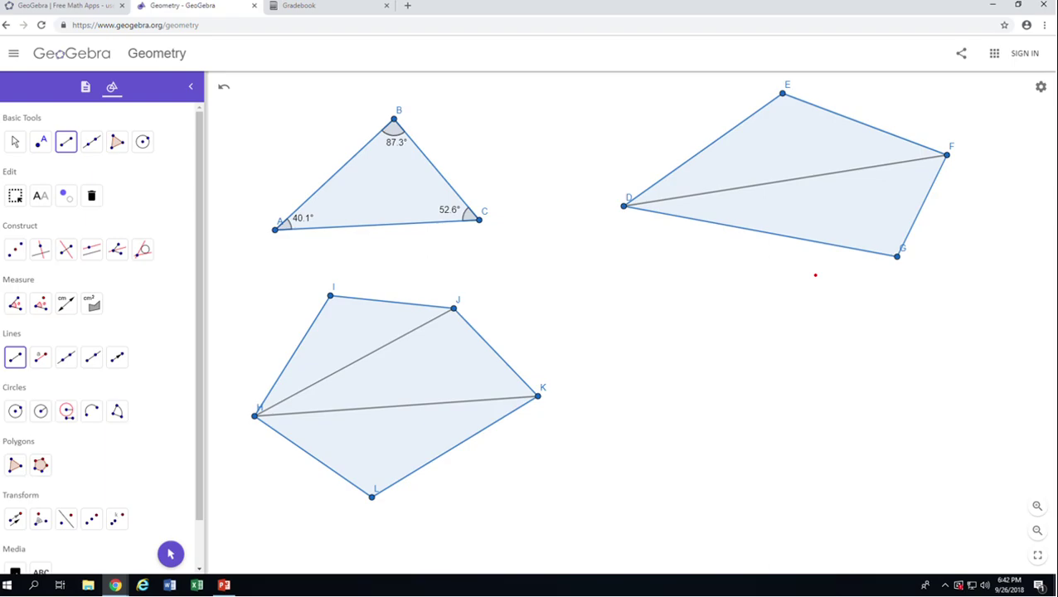
Handwrite 180 in each of HIJKL's three triangles and 540 below, then exit the pen.
mouse_move(327, 313)
mouse_down()
mouse_move(325, 349)
mouse_move(352, 317)
mouse_move(359, 328)
mouse_move(371, 312)
mouse_up()
mouse_move(387, 365)
mouse_down()
mouse_move(414, 350)
mouse_move(412, 388)
mouse_move(401, 351)
mouse_up()
mouse_move(436, 351)
mouse_down()
mouse_move(431, 366)
mouse_move(437, 352)
mouse_up()
drag(365, 425, 355, 459)
mouse_move(378, 419)
mouse_down()
mouse_move(389, 450)
mouse_move(375, 421)
mouse_move(409, 448)
mouse_move(412, 417)
mouse_up()
mouse_move(259, 482)
mouse_down()
mouse_move(258, 524)
mouse_move(274, 479)
mouse_up()
mouse_move(280, 483)
mouse_down()
mouse_move(284, 512)
mouse_move(297, 509)
mouse_up()
mouse_move(292, 502)
mouse_down()
mouse_move(292, 531)
mouse_move(311, 498)
mouse_up()
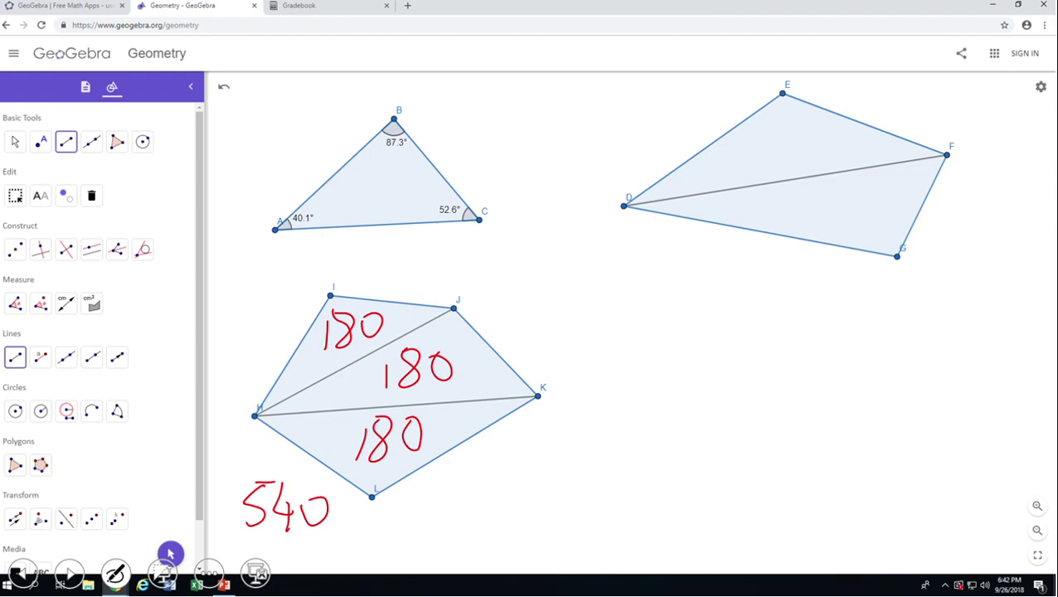
key(Escape)
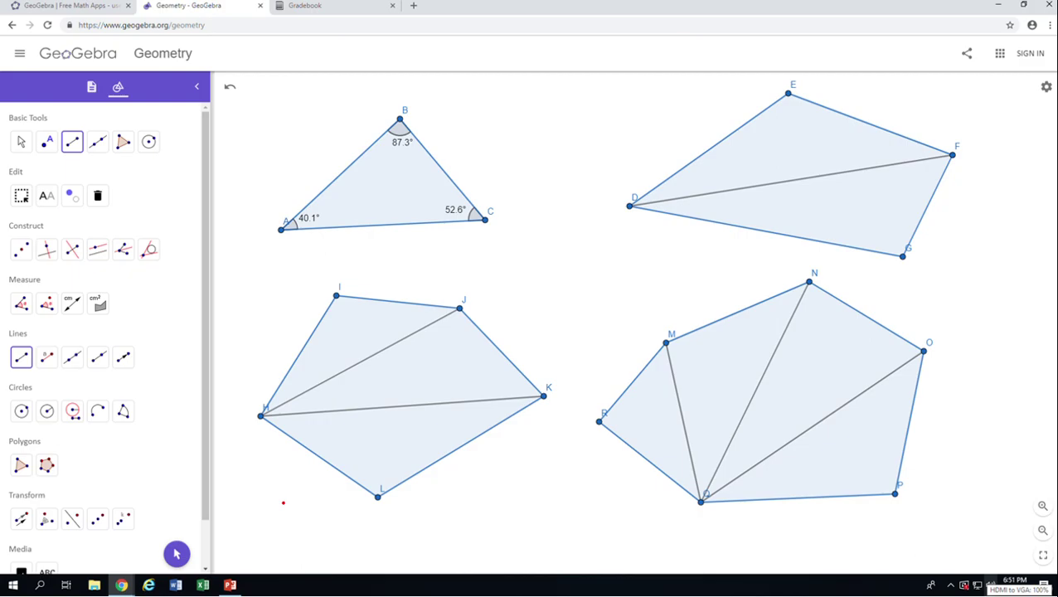
Handwrite 4·180 and the 720 total over hexagon MNOPQR.
mouse_move(691, 352)
mouse_down()
mouse_move(710, 384)
mouse_move(703, 414)
mouse_up()
click(718, 382)
drag(745, 355, 743, 406)
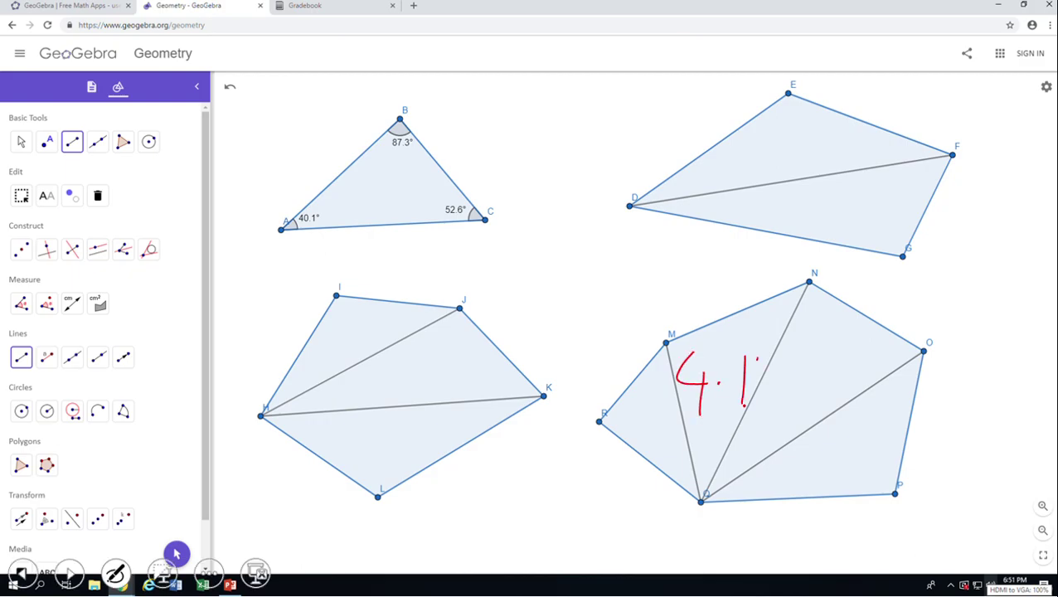
mouse_move(784, 360)
mouse_down()
mouse_move(809, 379)
mouse_move(817, 357)
mouse_up()
mouse_move(725, 423)
mouse_down()
mouse_move(760, 460)
mouse_move(788, 419)
mouse_move(800, 469)
mouse_up()
mouse_move(844, 432)
mouse_down()
mouse_move(826, 454)
mouse_move(845, 431)
mouse_up()
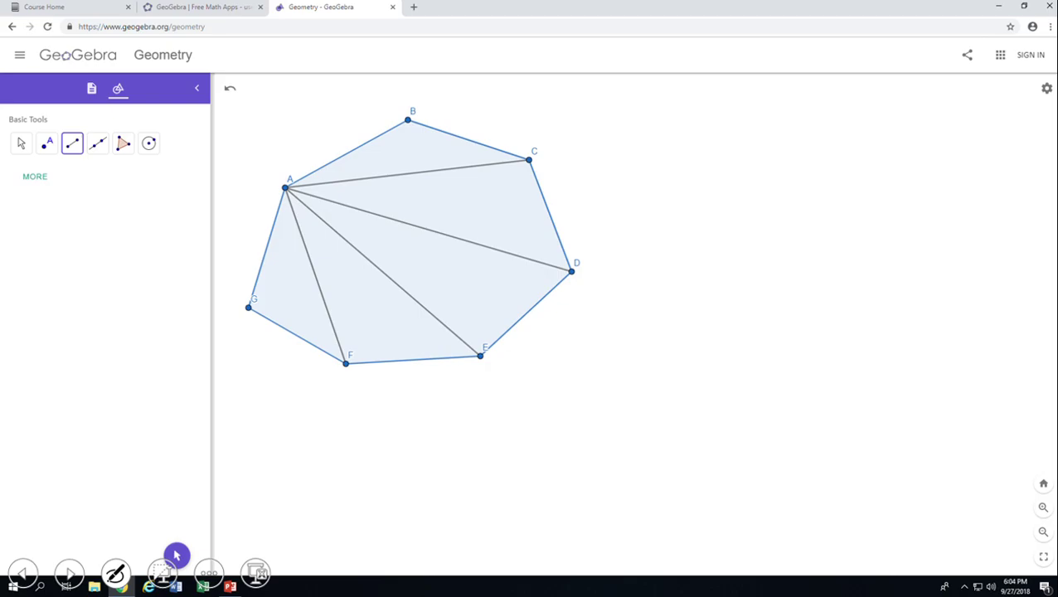
Handwrite 5·180 and the result 900 inside the heptagon below vertex A.
drag(298, 223, 297, 267)
mouse_move(300, 221)
mouse_down()
mouse_move(298, 266)
mouse_move(332, 220)
mouse_move(376, 267)
mouse_up()
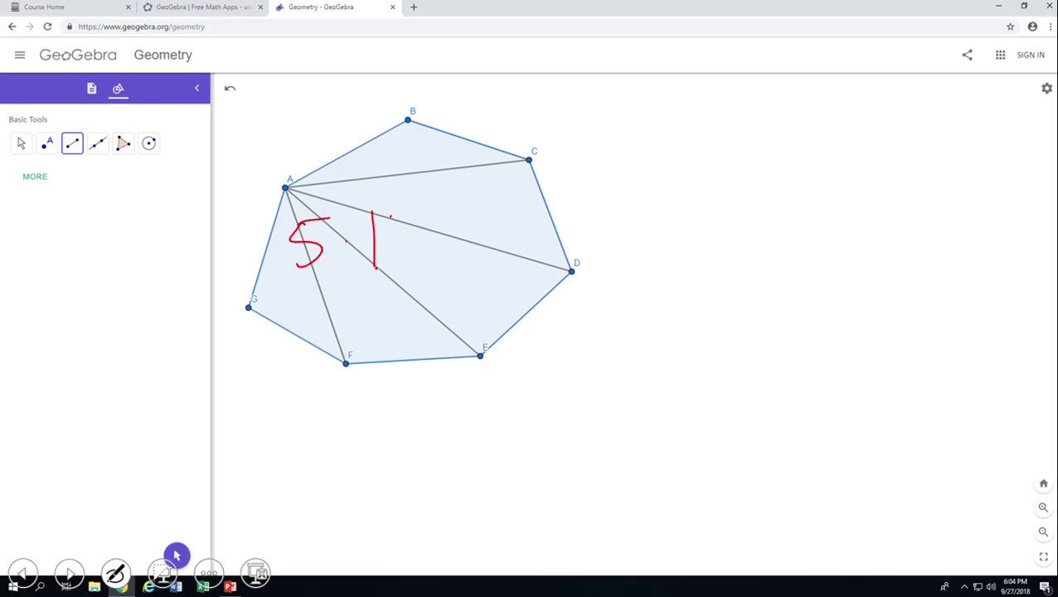
mouse_move(416, 214)
mouse_down()
mouse_move(405, 234)
mouse_move(415, 214)
mouse_up()
mouse_move(461, 218)
mouse_down()
mouse_move(479, 243)
mouse_move(464, 219)
mouse_up()
drag(341, 242, 355, 243)
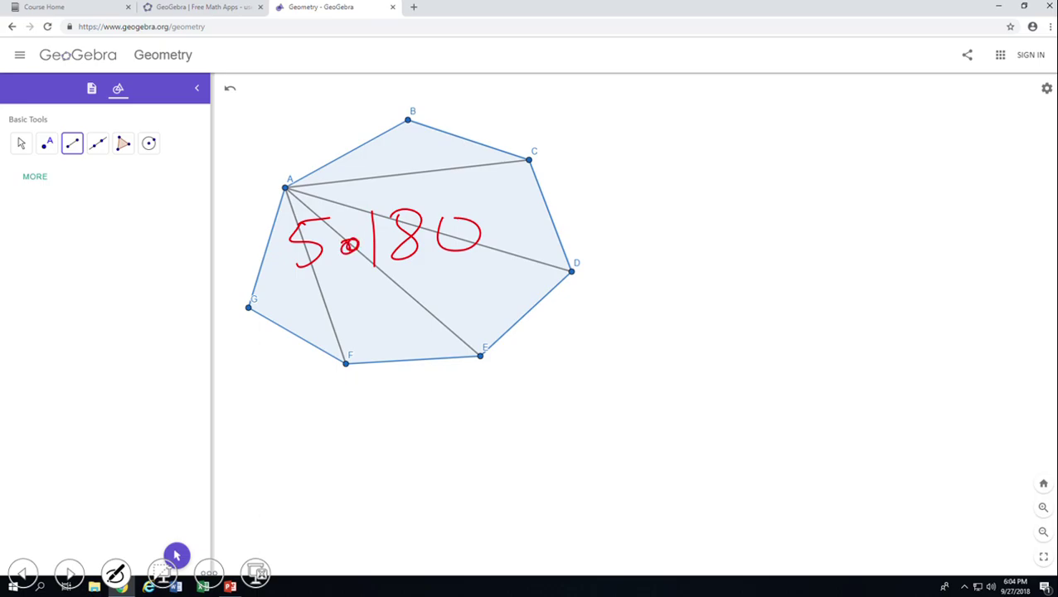
mouse_move(330, 292)
mouse_down()
mouse_move(340, 308)
mouse_move(358, 303)
mouse_up()
drag(357, 290, 365, 336)
mouse_move(380, 300)
mouse_down()
mouse_move(408, 325)
mouse_move(390, 298)
mouse_up()
mouse_move(418, 302)
mouse_down()
mouse_move(443, 325)
mouse_move(423, 302)
mouse_up()
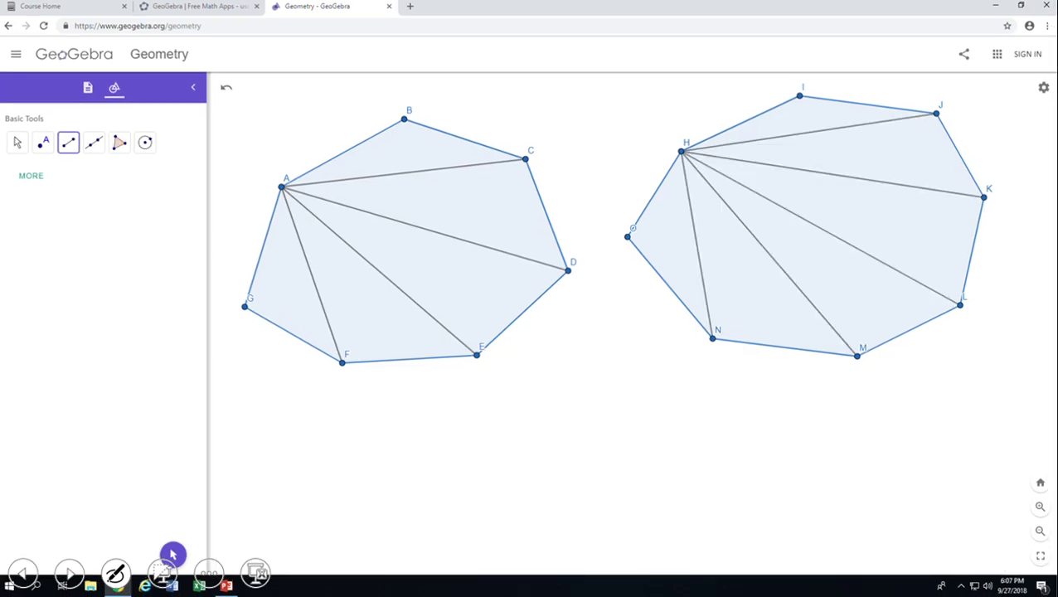
Handwrite 6·180 and the 1080 total inside the octagon.
drag(729, 197, 703, 235)
click(748, 233)
drag(778, 204, 776, 252)
mouse_move(826, 201)
mouse_down()
mouse_move(796, 217)
mouse_move(794, 237)
mouse_up()
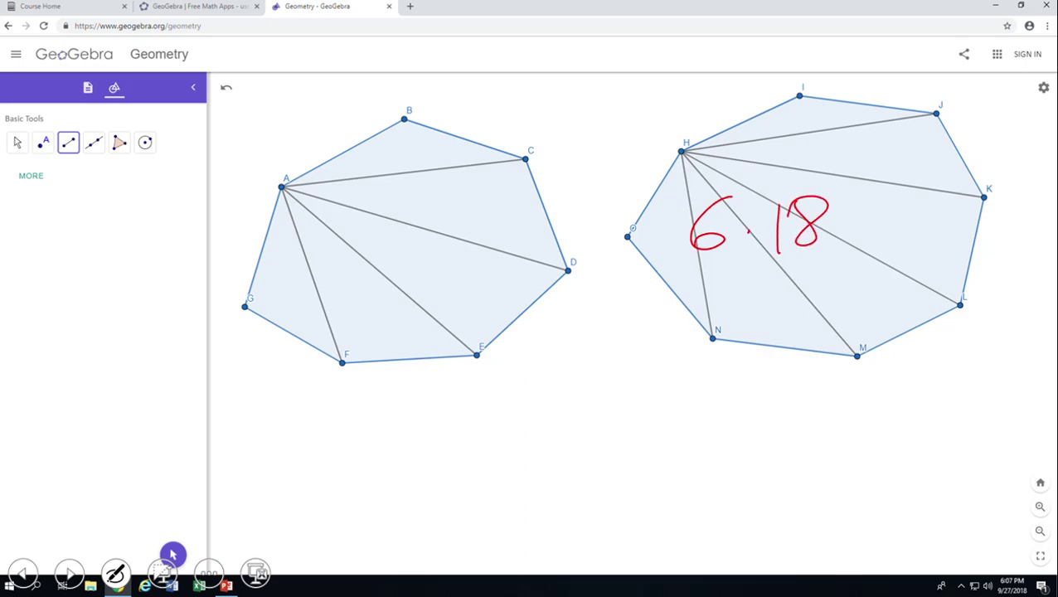
mouse_move(863, 205)
mouse_down()
mouse_move(872, 235)
mouse_move(862, 206)
mouse_up()
drag(751, 277, 752, 317)
mouse_move(784, 285)
mouse_down()
mouse_move(797, 301)
mouse_move(784, 285)
mouse_up()
mouse_move(809, 273)
mouse_down()
mouse_move(835, 284)
mouse_move(811, 274)
mouse_up()
mouse_move(879, 270)
mouse_down()
mouse_move(895, 311)
mouse_move(878, 271)
mouse_up()
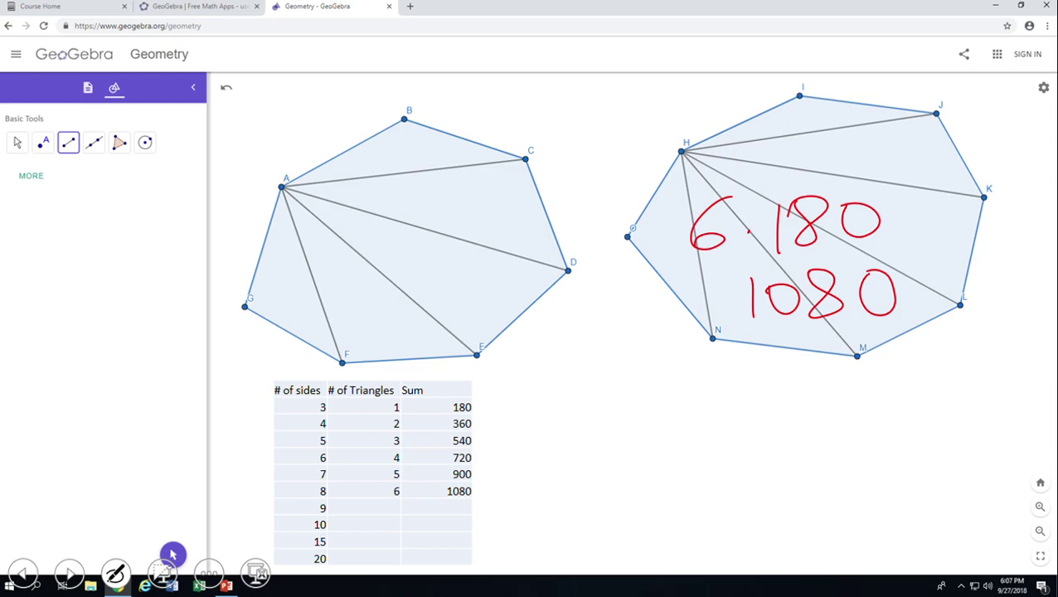
Handwrite 7 as the triangle count for the 9-sided row and an n beside the heptagon.
mouse_move(337, 490)
mouse_down()
mouse_move(357, 511)
mouse_move(351, 548)
mouse_move(380, 541)
mouse_move(358, 550)
mouse_up()
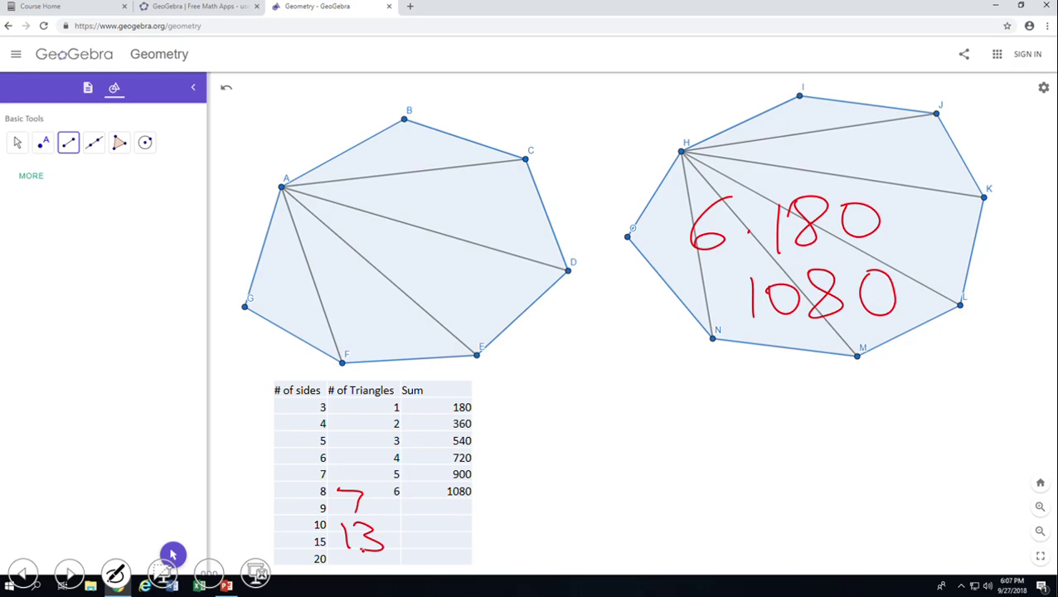
mouse_move(58, 214)
mouse_down()
mouse_move(61, 244)
mouse_move(103, 217)
mouse_move(105, 245)
mouse_up()
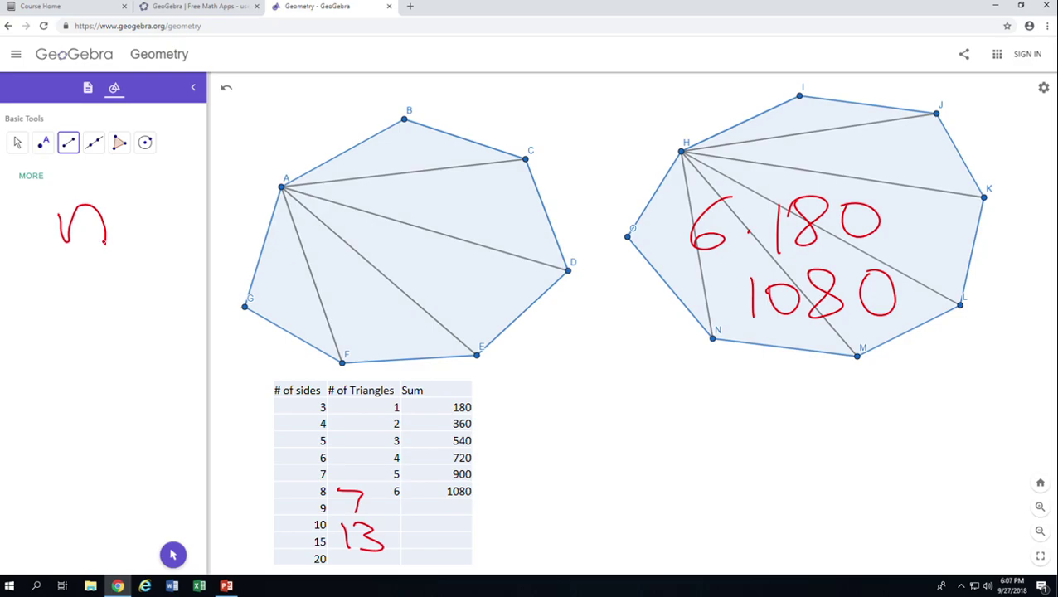
Write 'n sides' and '(n-2) triangles' at left, plus n and n-2 by the table.
drag(171, 204, 149, 234)
mouse_move(181, 203)
mouse_down()
mouse_move(217, 200)
mouse_move(210, 166)
mouse_move(226, 224)
mouse_move(255, 219)
mouse_up()
mouse_move(289, 196)
mouse_down()
mouse_move(290, 222)
mouse_move(264, 222)
mouse_up()
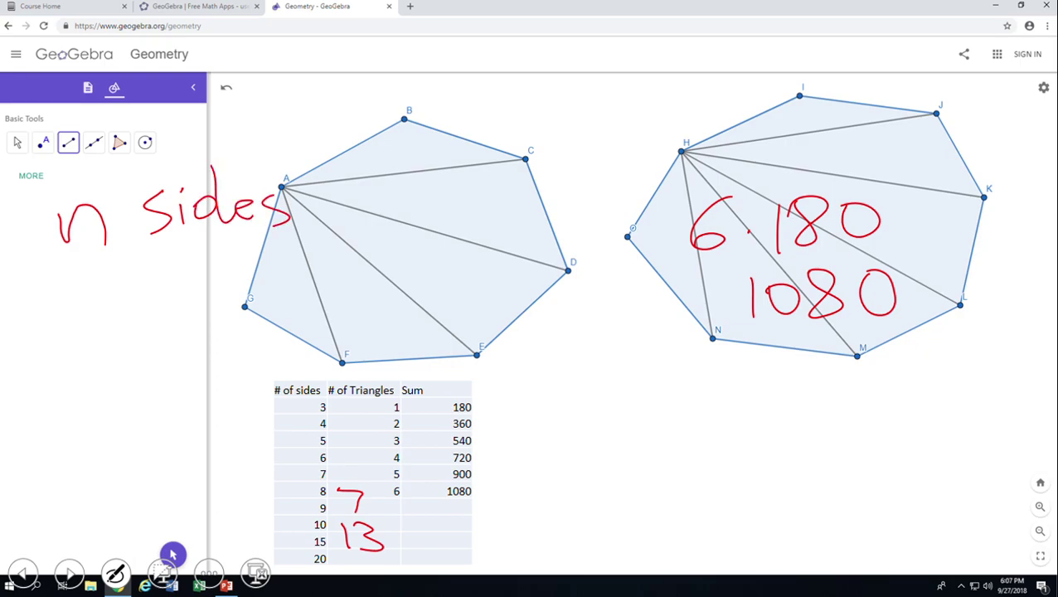
drag(272, 348, 311, 370)
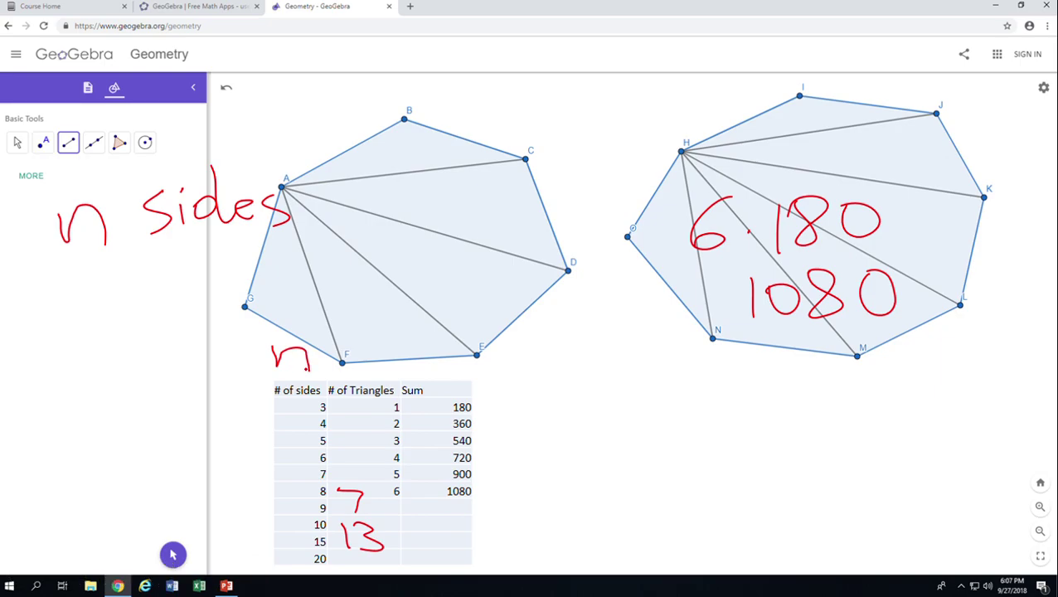
mouse_move(343, 348)
mouse_down()
mouse_move(371, 361)
mouse_move(395, 337)
mouse_move(423, 358)
mouse_up()
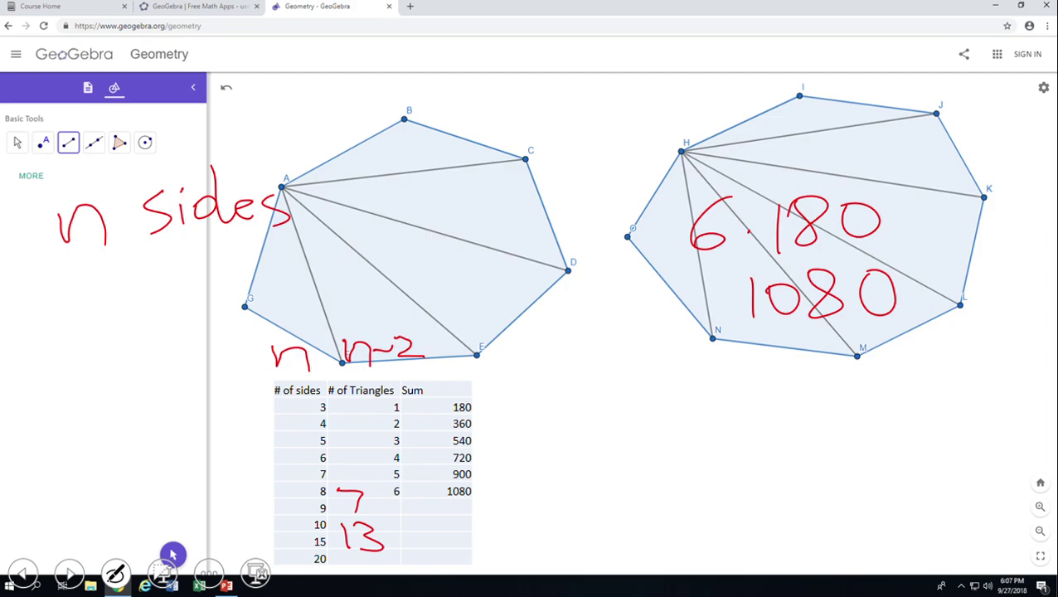
mouse_move(28, 276)
mouse_down()
mouse_move(33, 305)
mouse_move(124, 290)
mouse_move(144, 300)
mouse_up()
mouse_move(28, 254)
mouse_down()
mouse_move(56, 327)
mouse_move(165, 302)
mouse_move(158, 318)
mouse_move(210, 293)
mouse_move(220, 304)
mouse_move(229, 281)
mouse_move(223, 300)
mouse_move(251, 282)
mouse_move(305, 279)
mouse_move(321, 307)
mouse_move(317, 285)
mouse_move(349, 287)
mouse_up()
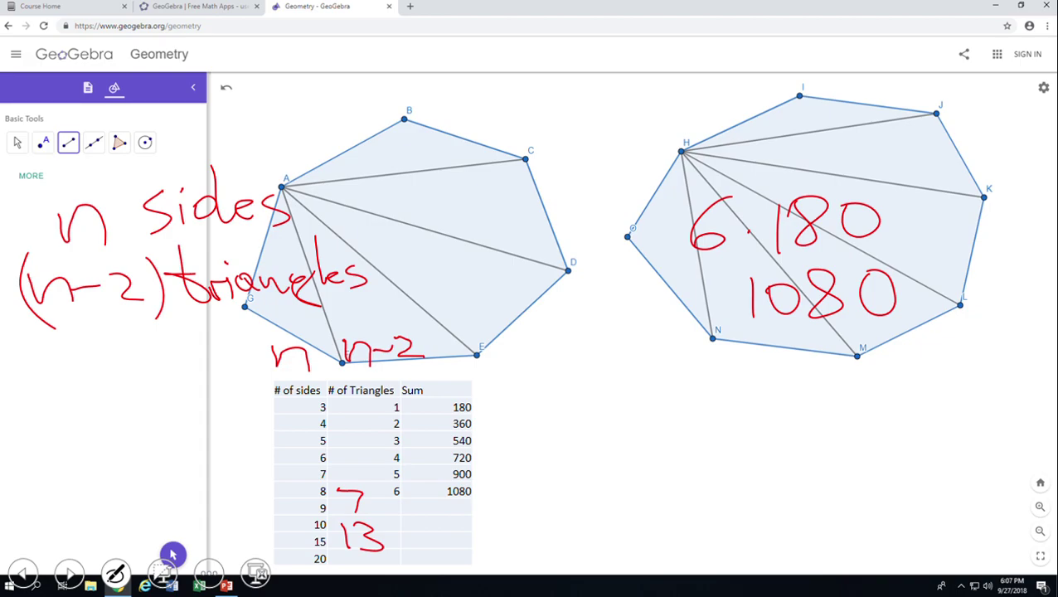
Draw an arrow from the Sum column to the handwritten (n-2)180.
mouse_move(434, 378)
mouse_down()
mouse_move(518, 372)
mouse_move(528, 391)
mouse_move(561, 372)
mouse_move(571, 399)
mouse_move(671, 432)
mouse_up()
drag(573, 339, 562, 419)
mouse_move(685, 379)
mouse_down()
mouse_move(687, 419)
mouse_move(674, 433)
mouse_up()
drag(719, 393, 710, 438)
mouse_move(762, 398)
mouse_down()
mouse_move(739, 439)
mouse_move(739, 398)
mouse_move(794, 415)
mouse_up()
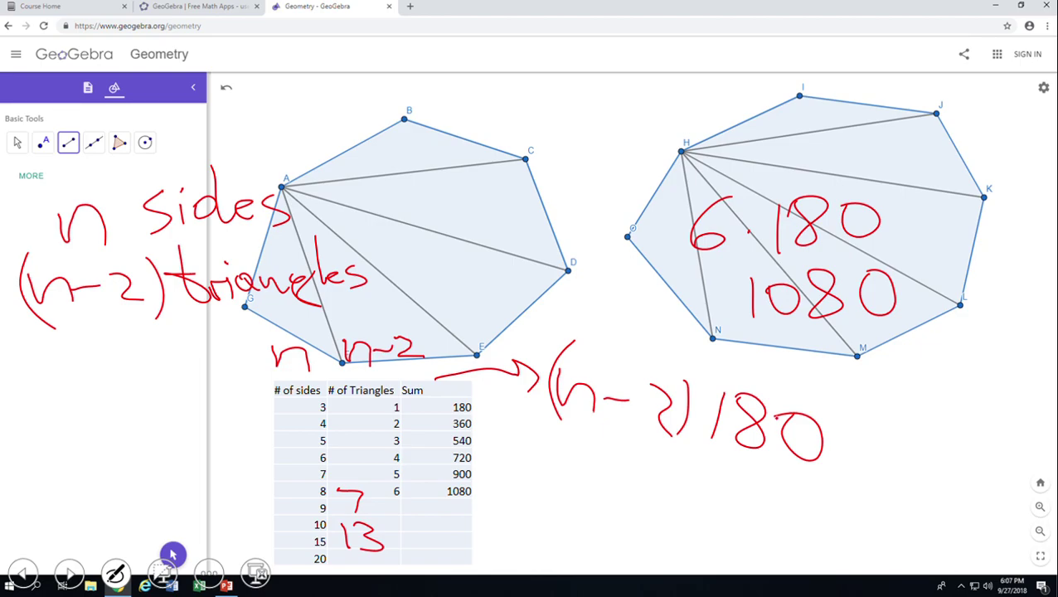
Write the formula (n-2)180 below the triangles label and circle it.
mouse_move(28, 392)
mouse_down()
mouse_move(65, 371)
mouse_move(80, 394)
mouse_up()
mouse_move(83, 366)
mouse_down()
mouse_move(104, 365)
mouse_move(119, 388)
mouse_up()
drag(48, 350, 35, 419)
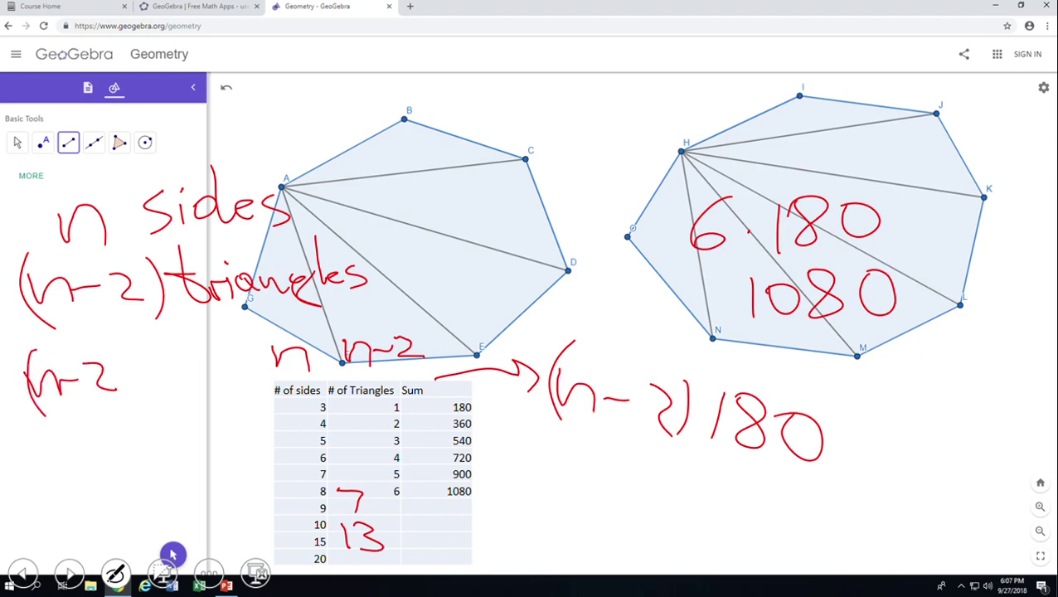
drag(105, 345, 117, 403)
drag(132, 355, 133, 400)
mouse_move(168, 362)
mouse_down()
mouse_move(146, 390)
mouse_move(166, 364)
mouse_up()
mouse_move(178, 358)
mouse_down()
mouse_move(176, 380)
mouse_move(204, 368)
mouse_up()
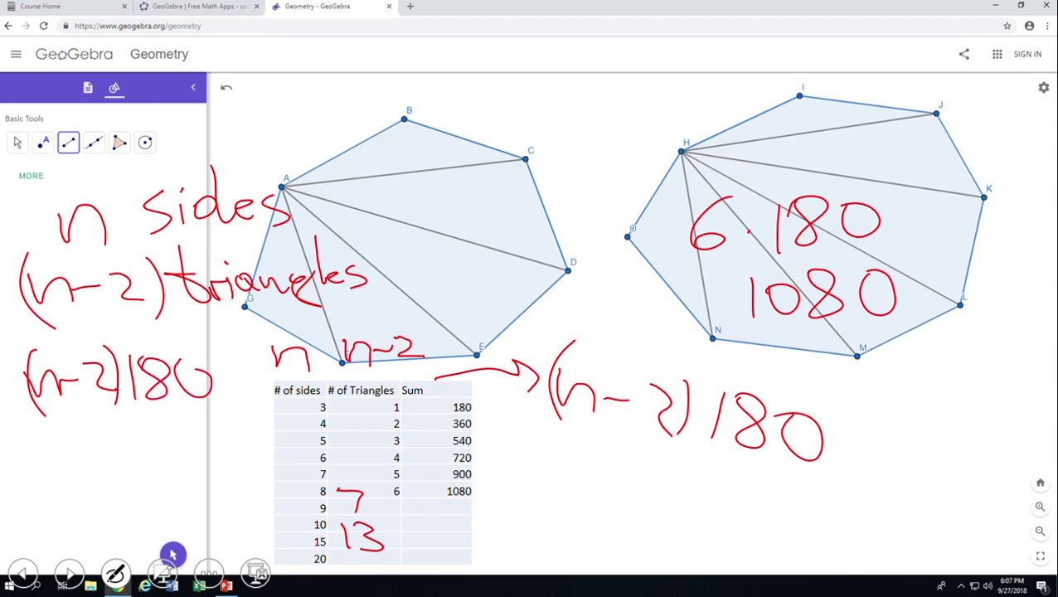
mouse_move(57, 329)
mouse_down()
mouse_move(29, 432)
mouse_move(234, 396)
mouse_move(20, 310)
mouse_up()
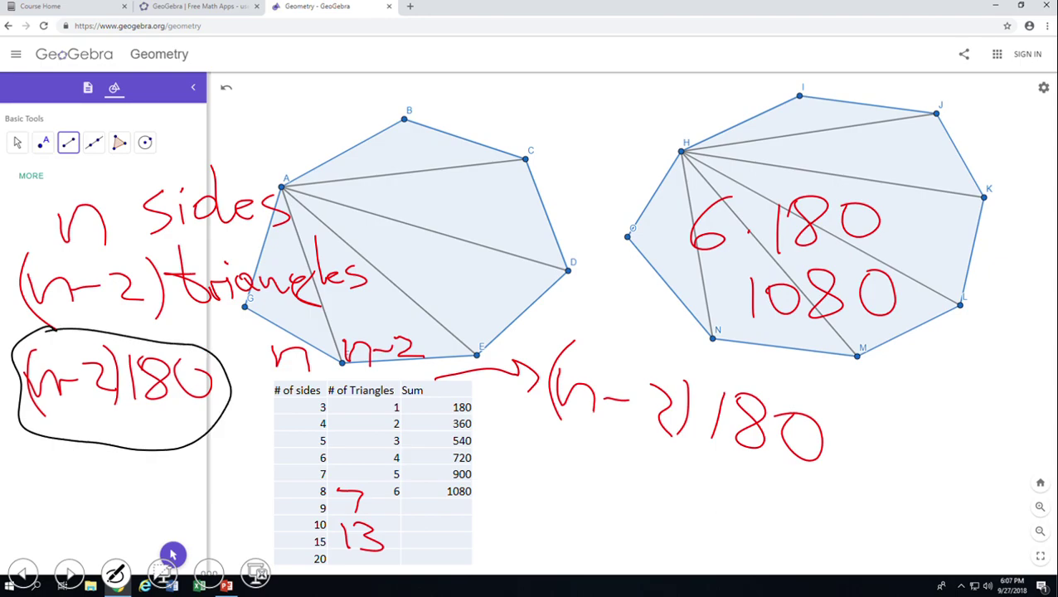
key(Right)
key(Left)
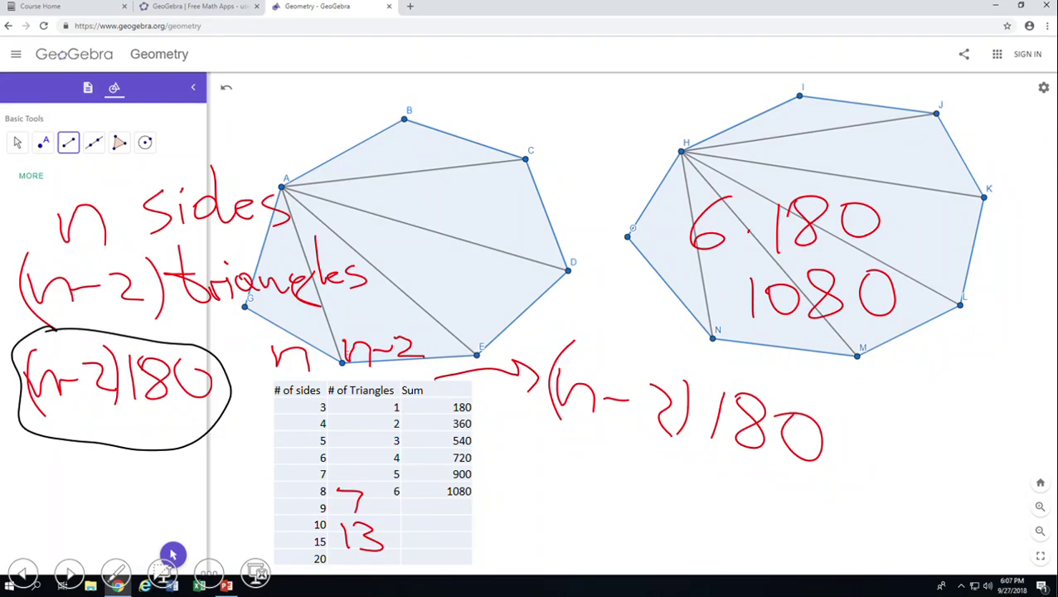